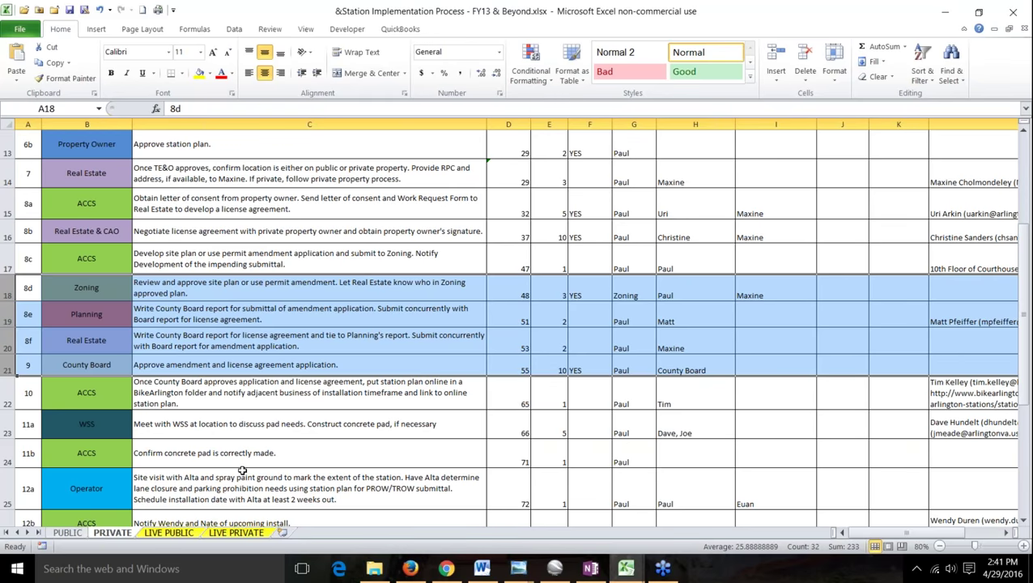
- Switch to Google Earth and examine the bike-share station locations from Crystal City south to Glebe & Potomac
{"action": "mouse_move", "coordinate": [446, 568]}
{"action": "left_click", "coordinate": [663, 569]}
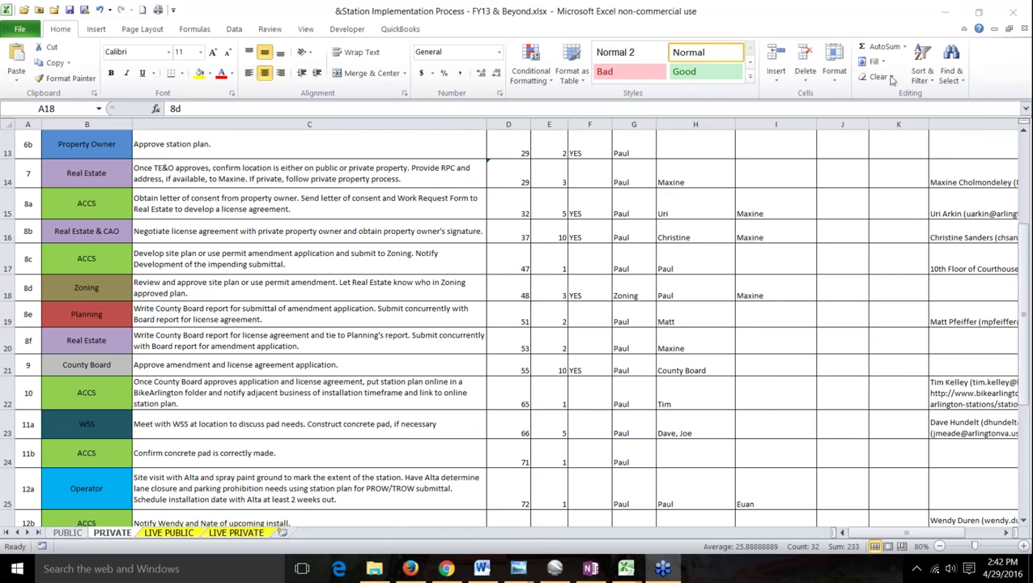
{"action": "left_click", "coordinate": [554, 569]}
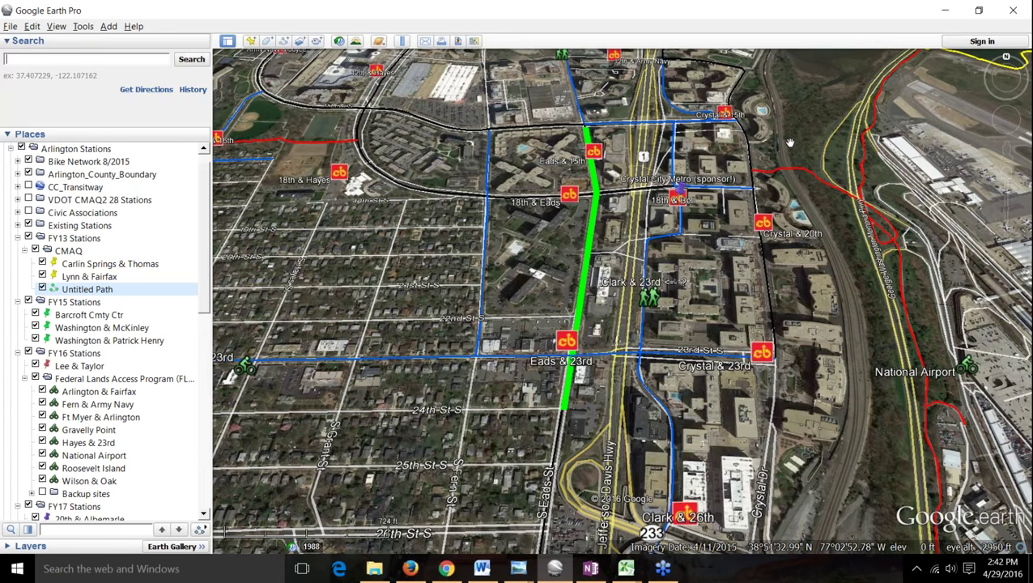
{"action": "scroll", "coordinate": [790, 143], "scroll_direction": "down", "scroll_amount": 1}
{"action": "scroll", "coordinate": [790, 143], "scroll_direction": "down", "scroll_amount": 2}
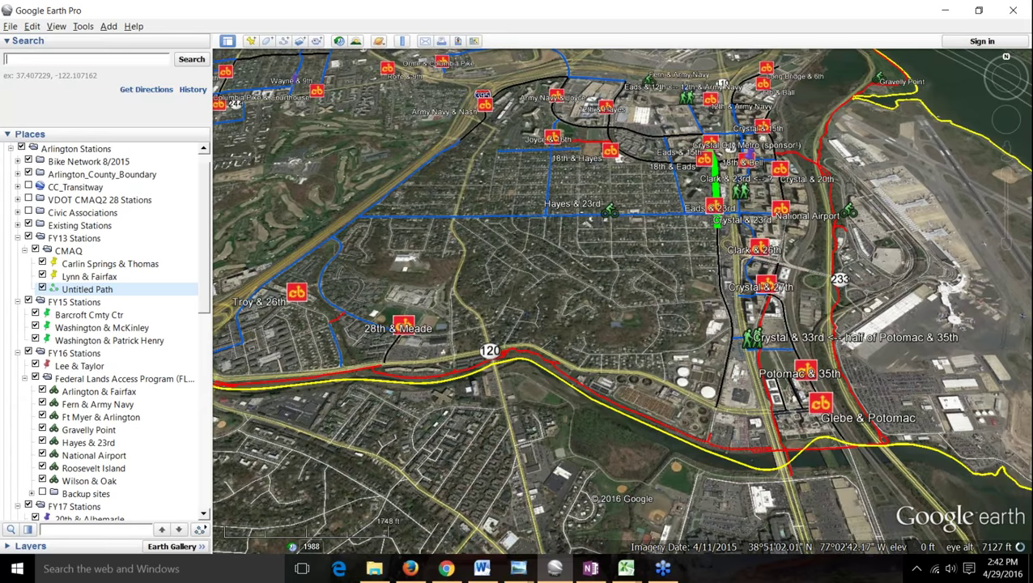
{"action": "left_click", "coordinate": [1008, 90]}
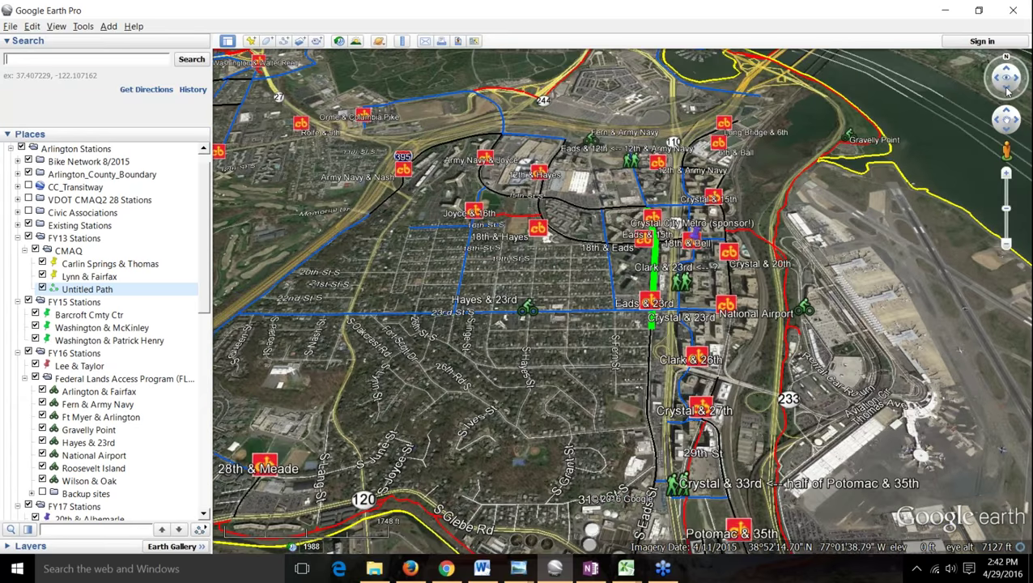
{"action": "left_click", "coordinate": [1008, 90]}
{"action": "left_click", "coordinate": [1008, 91]}
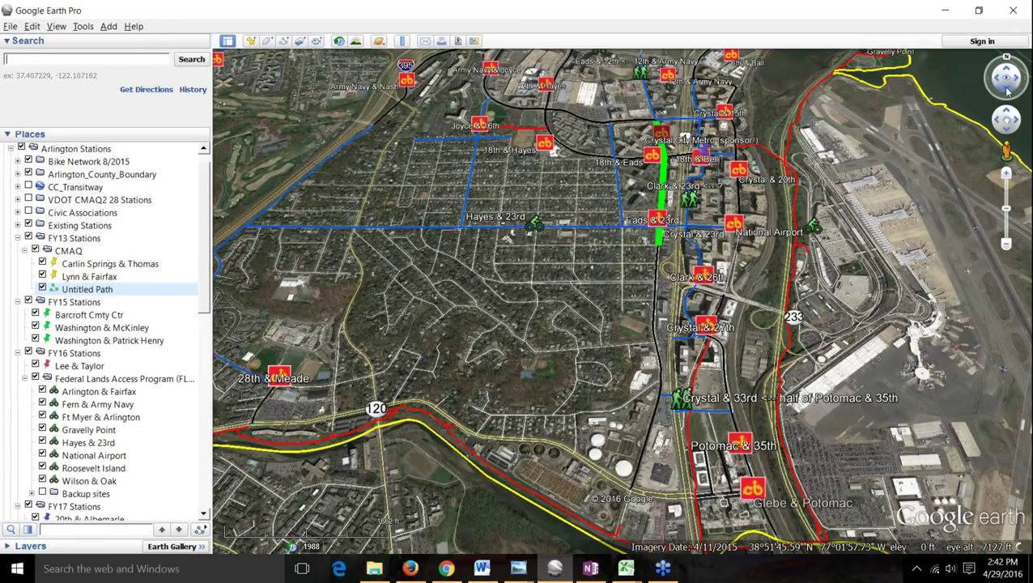
{"action": "left_click", "coordinate": [1008, 91]}
{"action": "left_click", "coordinate": [1008, 90]}
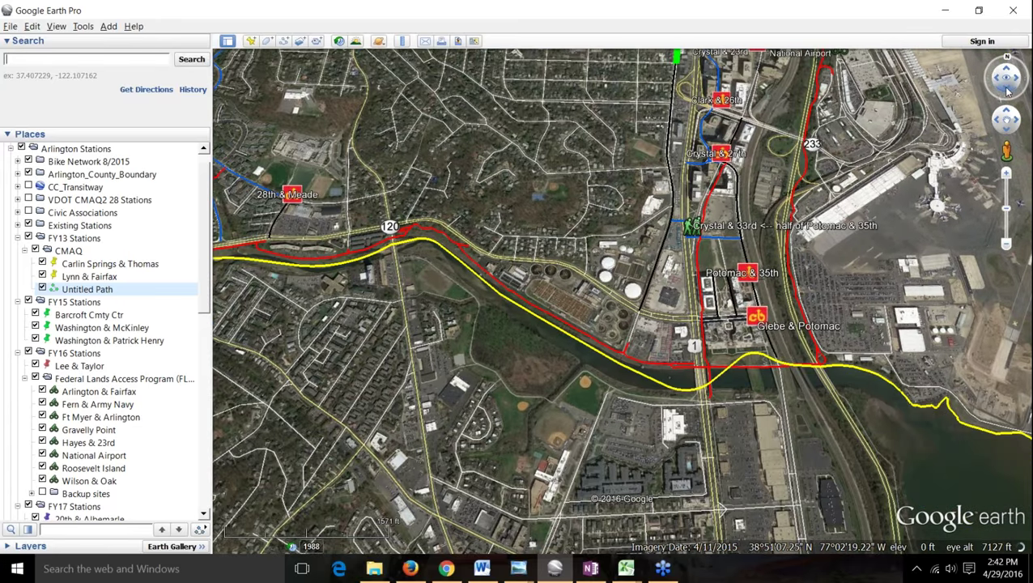
{"action": "left_click", "coordinate": [1007, 90]}
- Survey the bike-share station network across the whole of Arlington County on the map
{"action": "scroll", "coordinate": [661, 166], "scroll_direction": "down", "scroll_amount": 3}
{"action": "left_click_drag", "start_coordinate": [671, 256], "coordinate": [807, 444]}
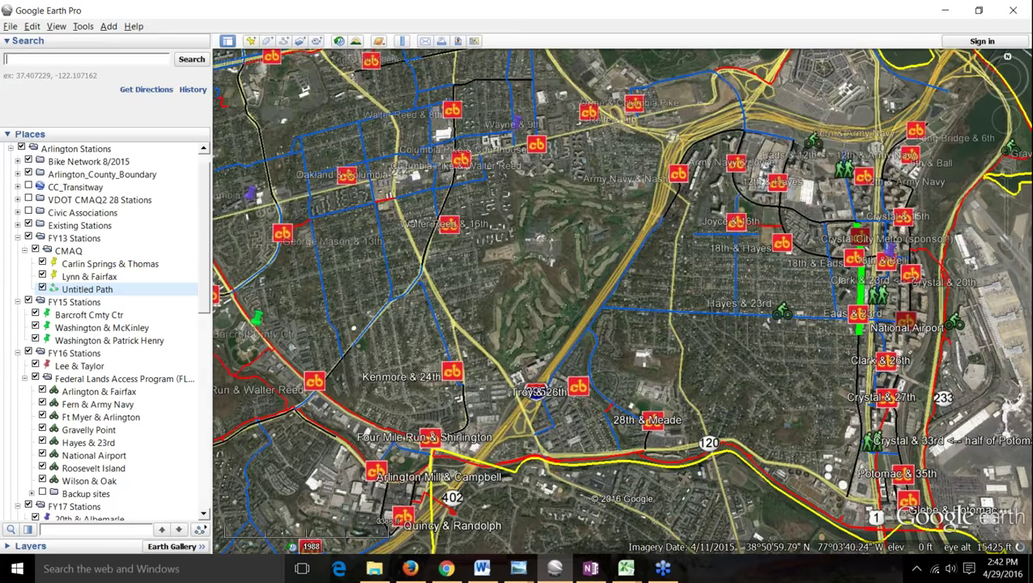
{"action": "scroll", "coordinate": [686, 262], "scroll_direction": "down", "scroll_amount": 2}
{"action": "scroll", "coordinate": [681, 366], "scroll_direction": "down", "scroll_amount": 2}
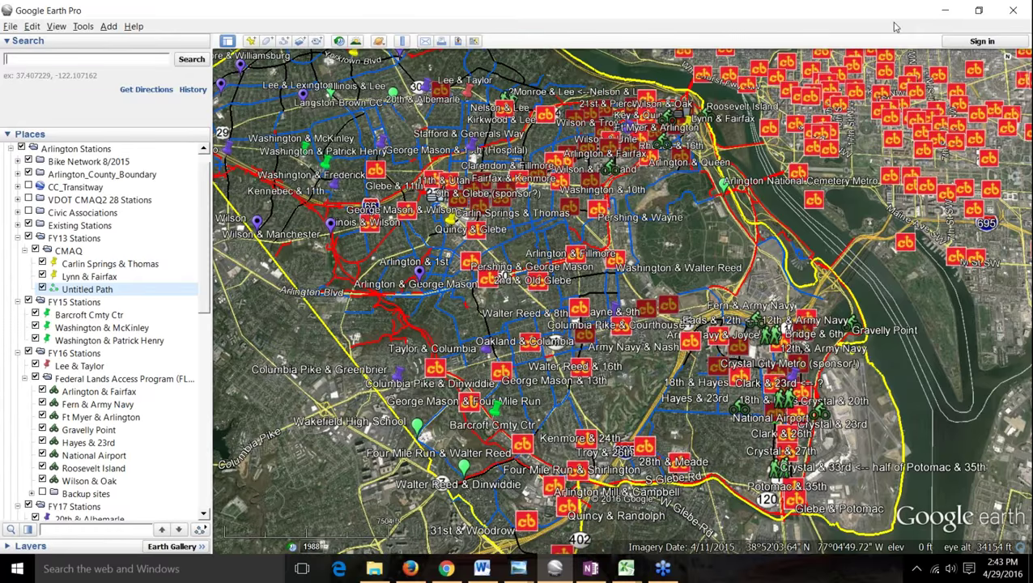
{"action": "left_click", "coordinate": [663, 569]}
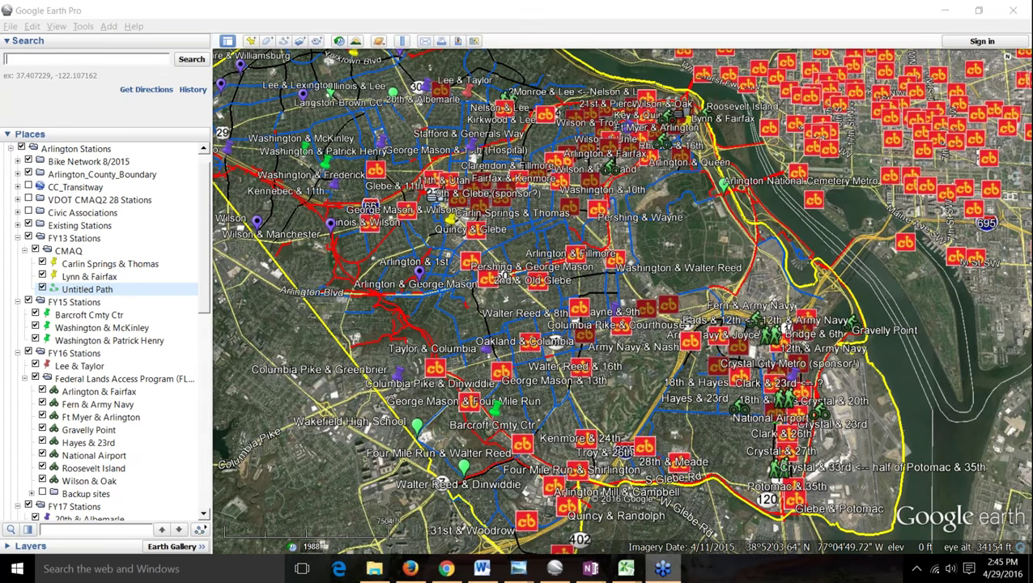
- Switch to File Explorer and open the Stations subfolder of Images in the Bike-sharing folder
{"action": "left_click", "coordinate": [374, 570]}
{"action": "left_click", "coordinate": [112, 140]}
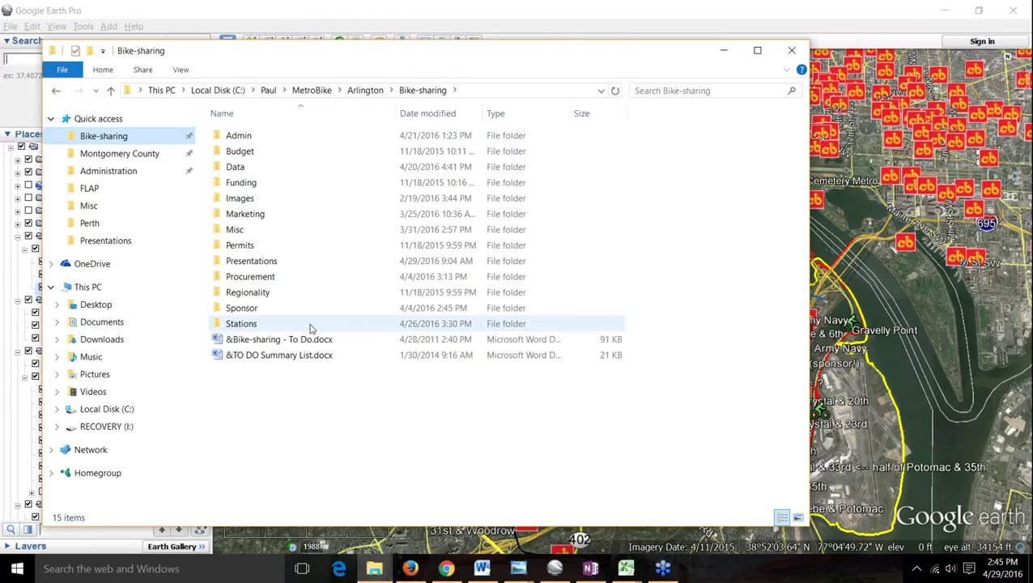
{"action": "mouse_move", "coordinate": [310, 328]}
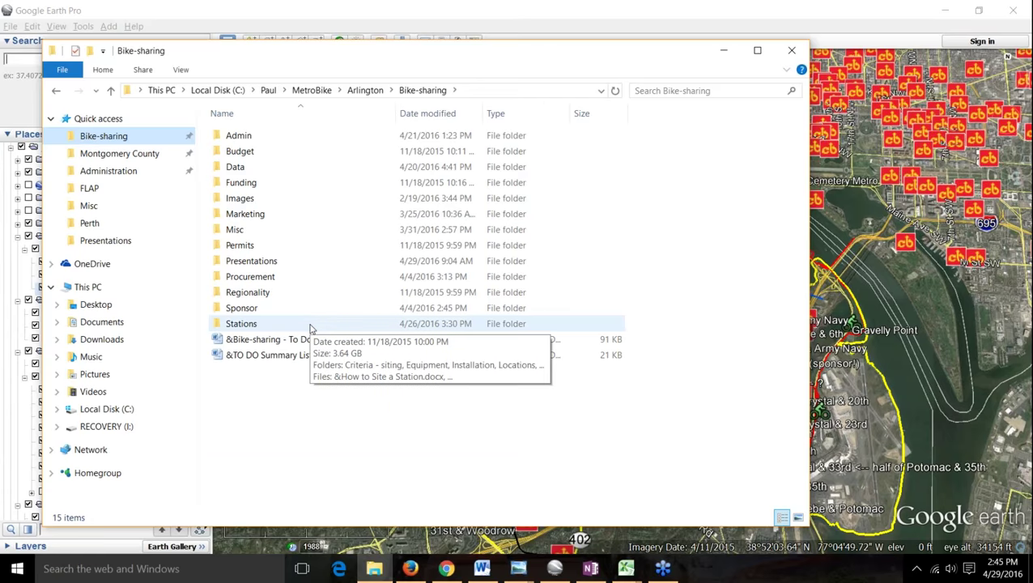
{"action": "double_click", "coordinate": [291, 199]}
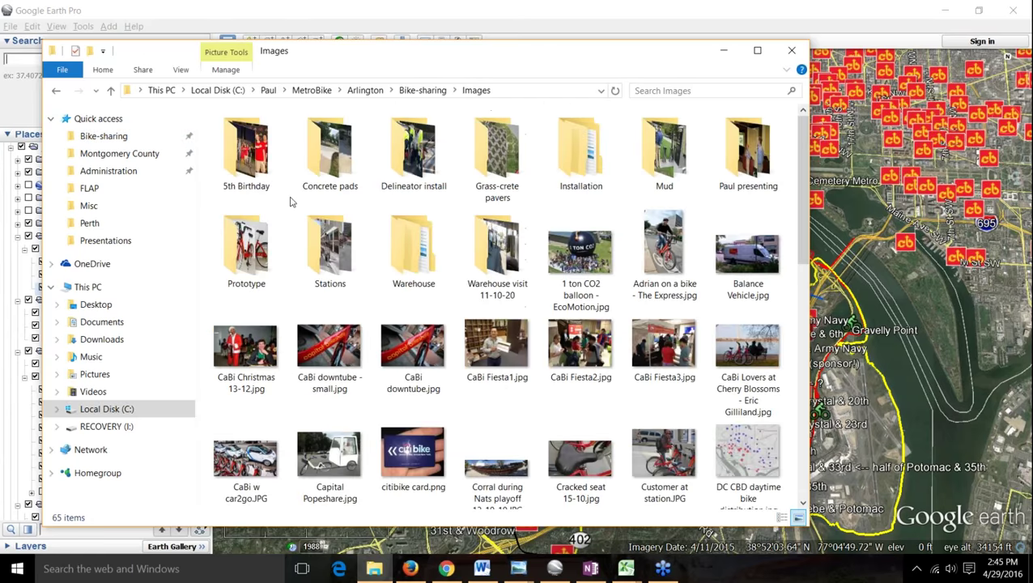
{"action": "double_click", "coordinate": [349, 242]}
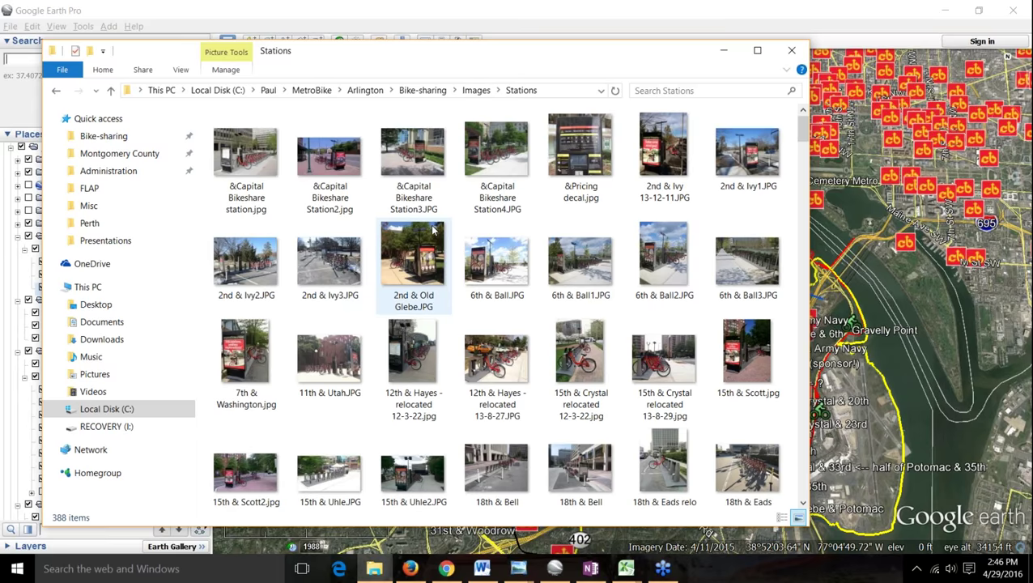
- Open the station photo 15th & Uhle2.JPG for viewing
{"action": "scroll", "coordinate": [547, 225], "scroll_direction": "down", "scroll_amount": 1}
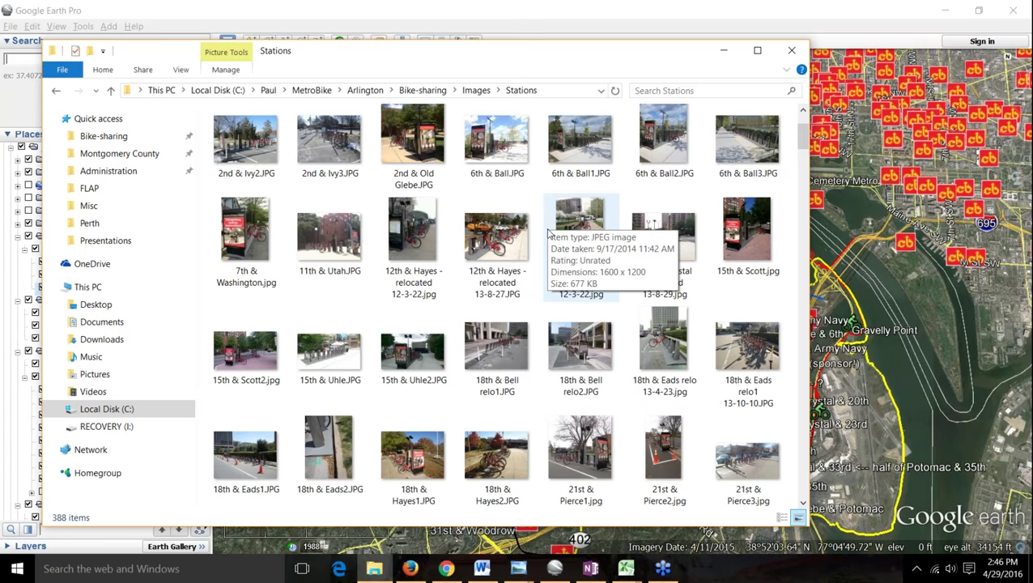
{"action": "left_click", "coordinate": [414, 350]}
{"action": "double_click", "coordinate": [414, 350]}
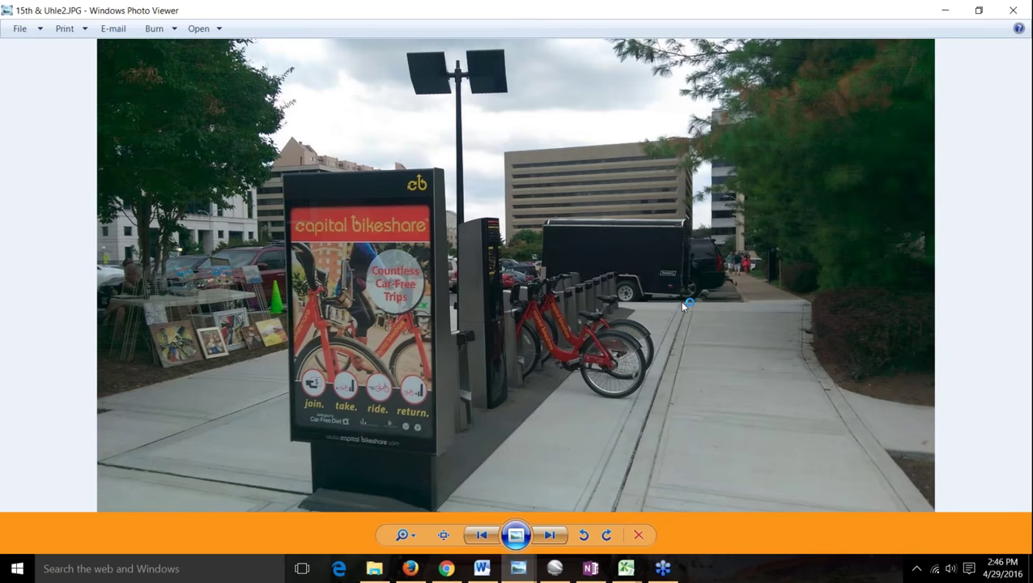
- Return to File Explorer and open the FY12 folder under Bike-sharing > Stations > Locations
{"action": "key", "text": "alt+Tab"}
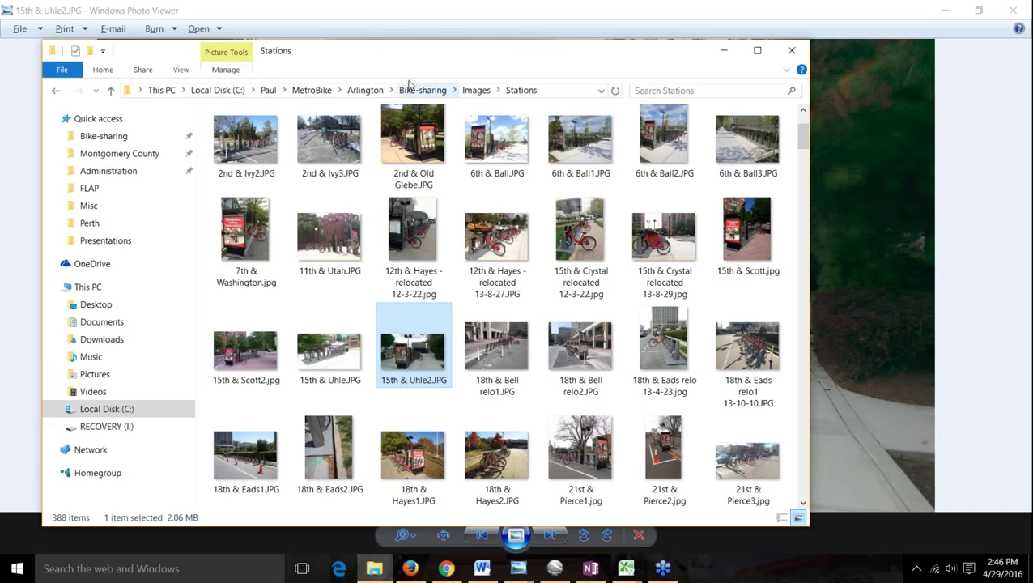
{"action": "left_click", "coordinate": [439, 92]}
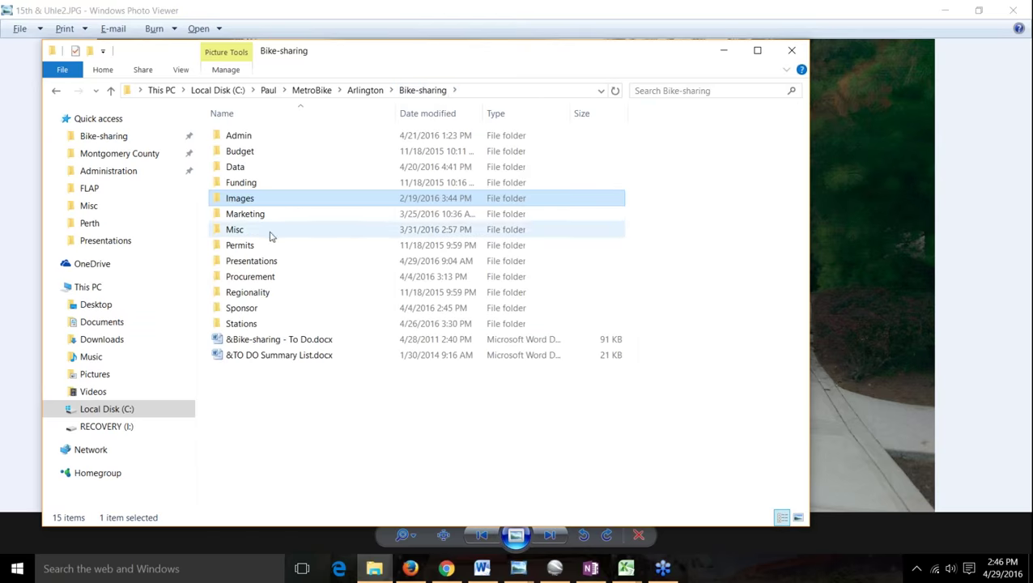
{"action": "double_click", "coordinate": [269, 324]}
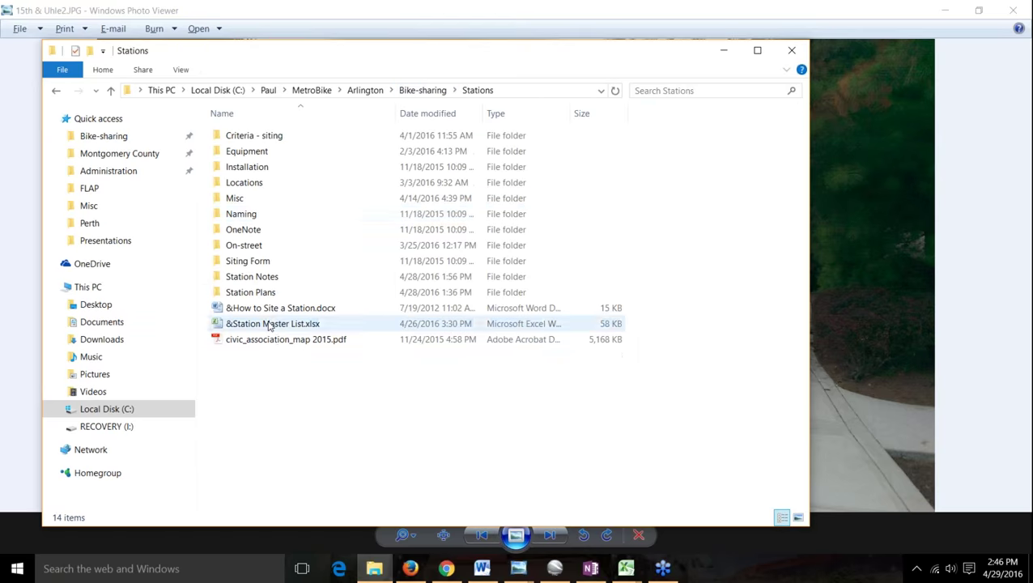
{"action": "double_click", "coordinate": [265, 185]}
{"action": "double_click", "coordinate": [267, 215]}
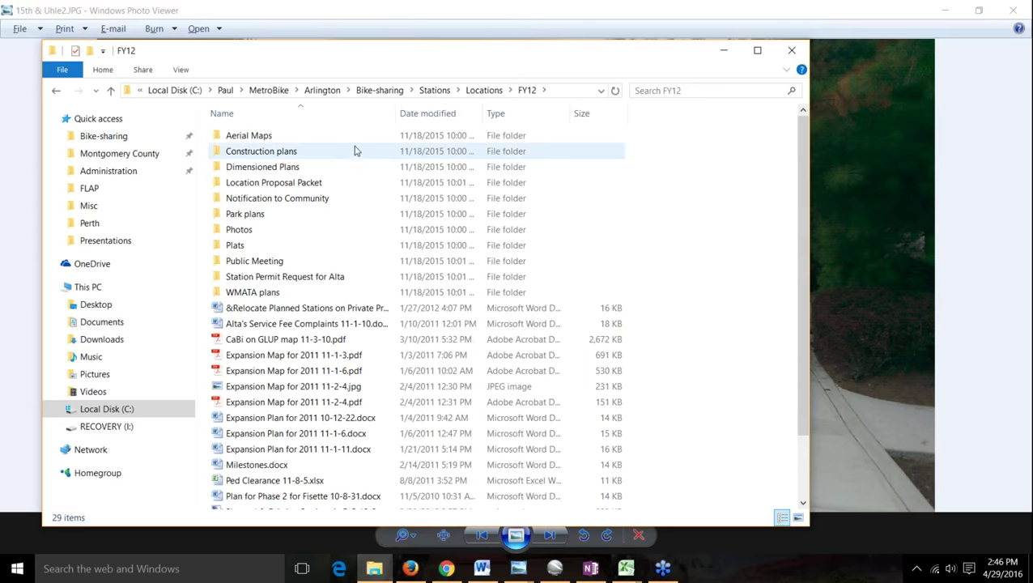
- Open the Photos - Ground-level folder of FY13 under Locations and look through its photo files
{"action": "left_click", "coordinate": [484, 90]}
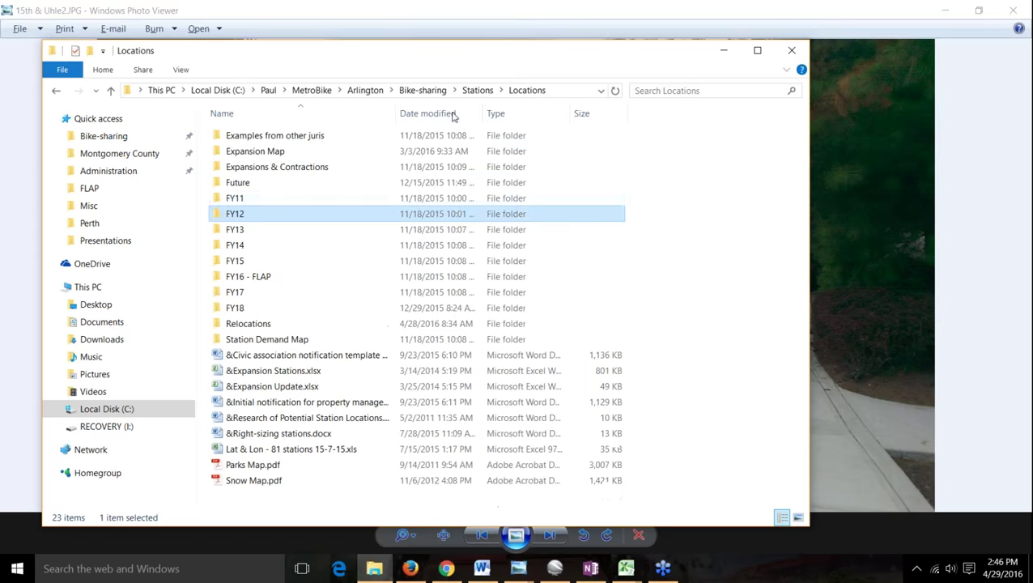
{"action": "double_click", "coordinate": [244, 230]}
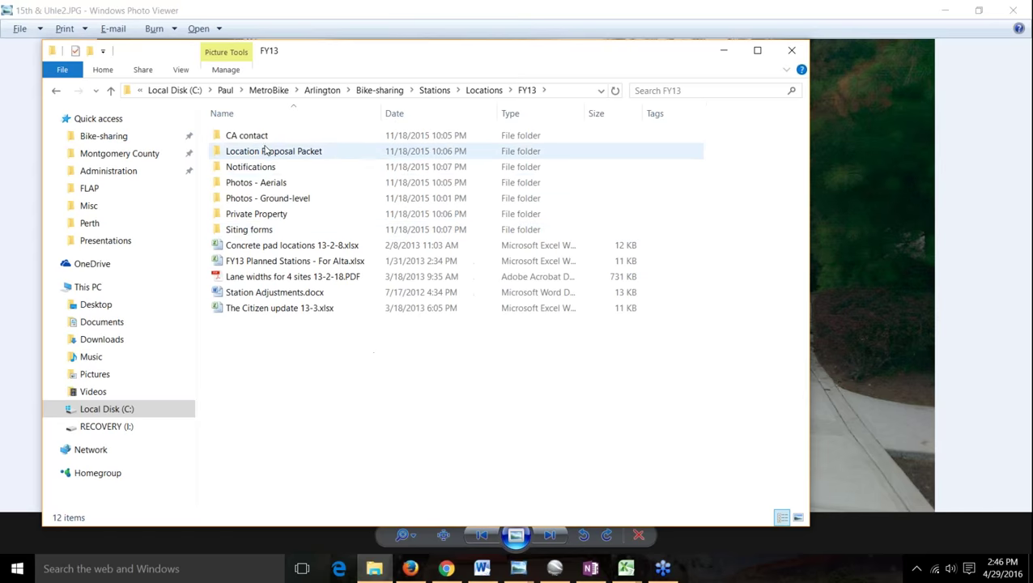
{"action": "double_click", "coordinate": [275, 199]}
{"action": "scroll", "coordinate": [327, 237], "scroll_direction": "down", "scroll_amount": 10}
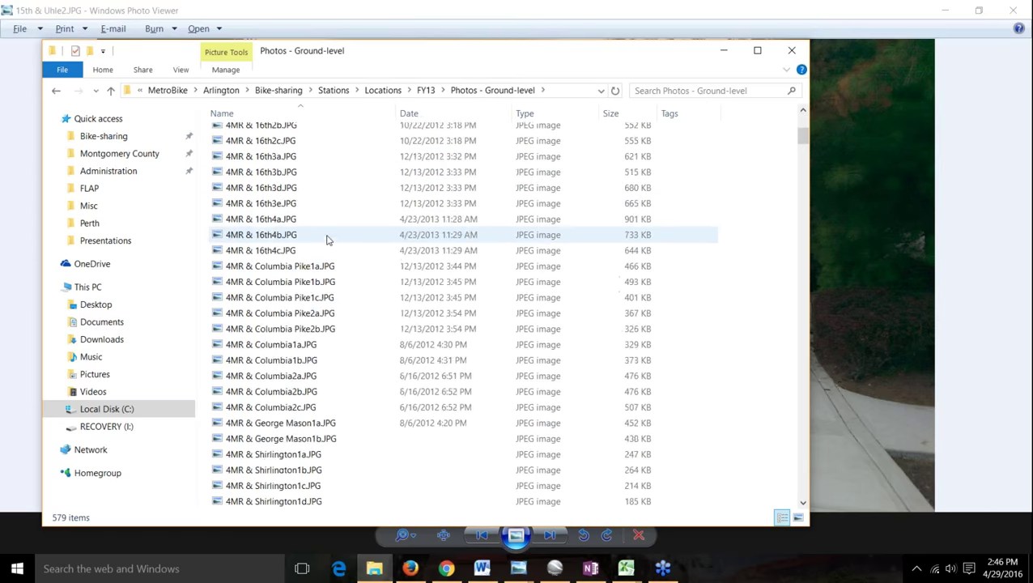
{"action": "scroll", "coordinate": [340, 228], "scroll_direction": "down", "scroll_amount": 15}
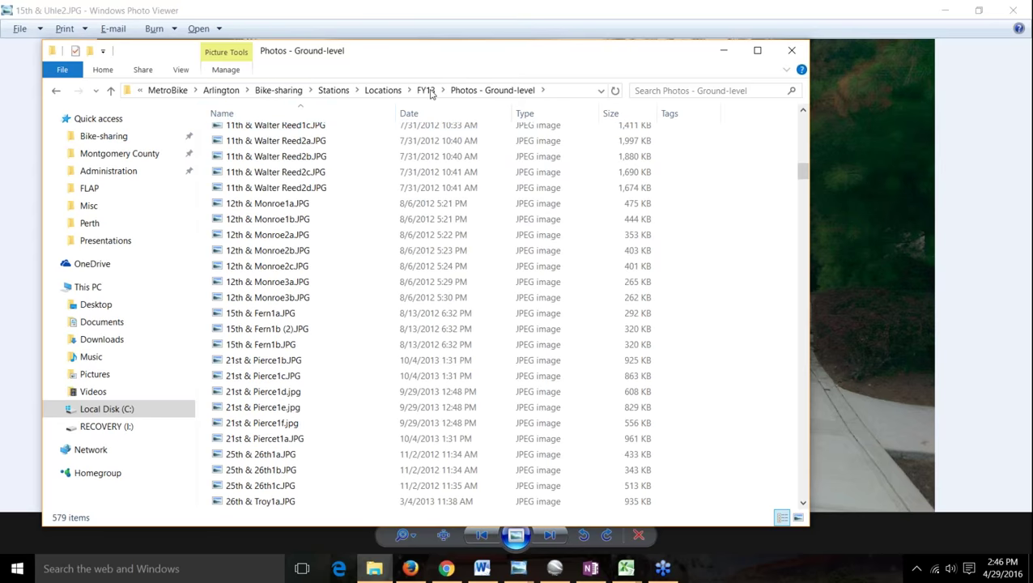
- Open the Photos - Ground-level folder of FY14 under Locations to view its site photos
{"action": "left_click", "coordinate": [382, 90]}
{"action": "double_click", "coordinate": [251, 246]}
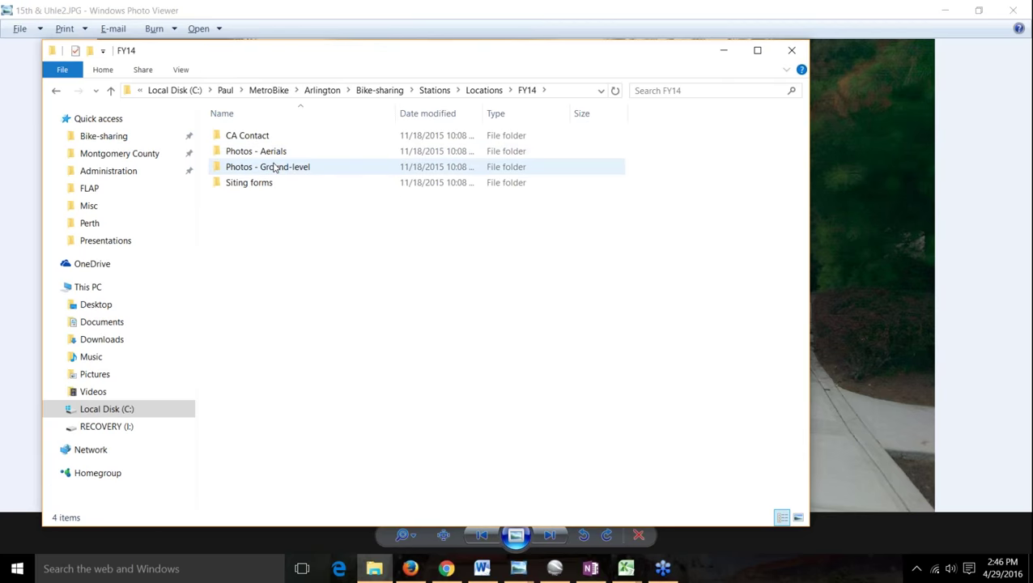
{"action": "left_click", "coordinate": [275, 166]}
{"action": "double_click", "coordinate": [275, 167]}
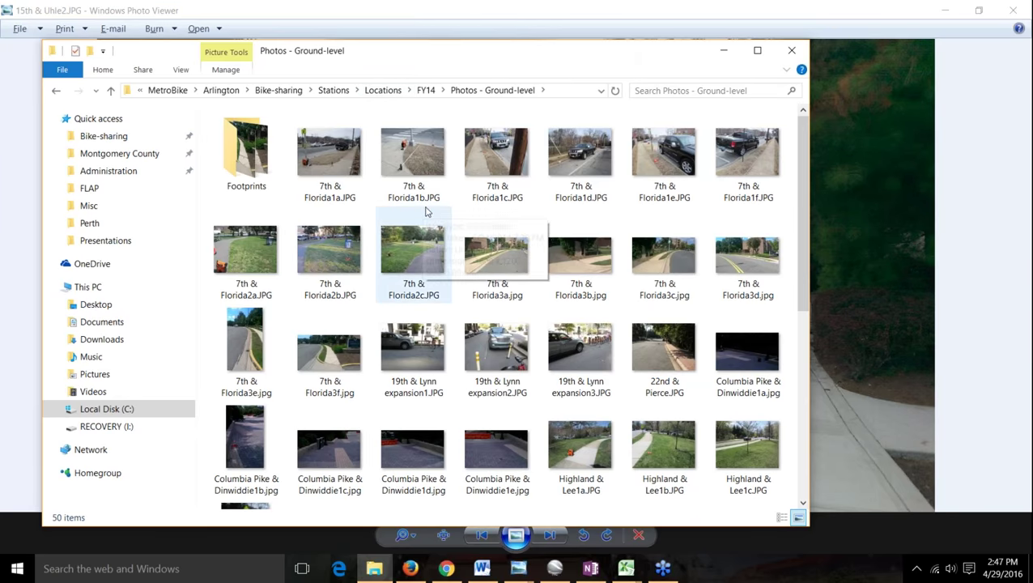
- Go back to FY13's ground-level photos and browse the list to the 21st & Pierce and 26th & Troy files
{"action": "left_click", "coordinate": [426, 90]}
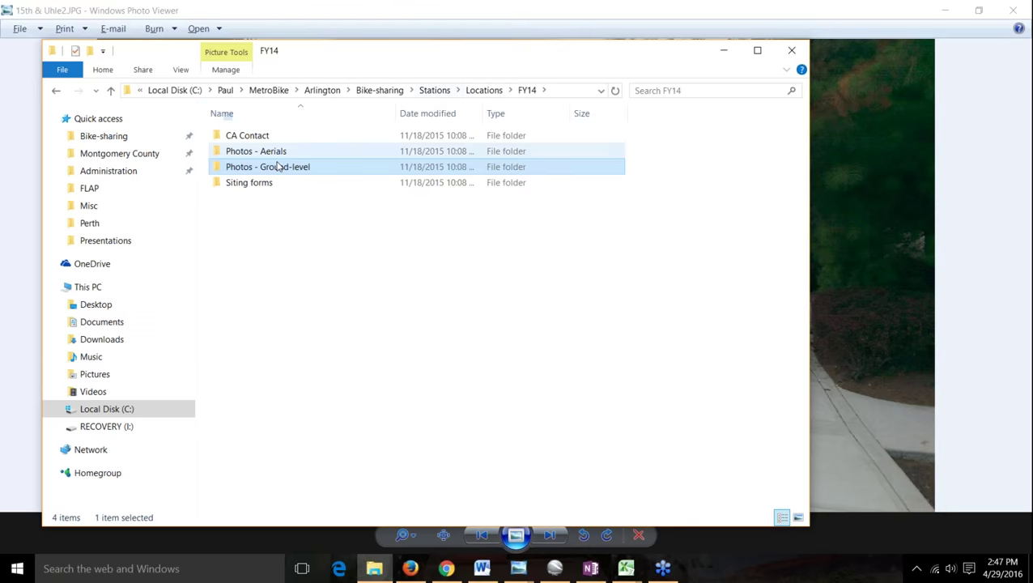
{"action": "left_click", "coordinate": [489, 91]}
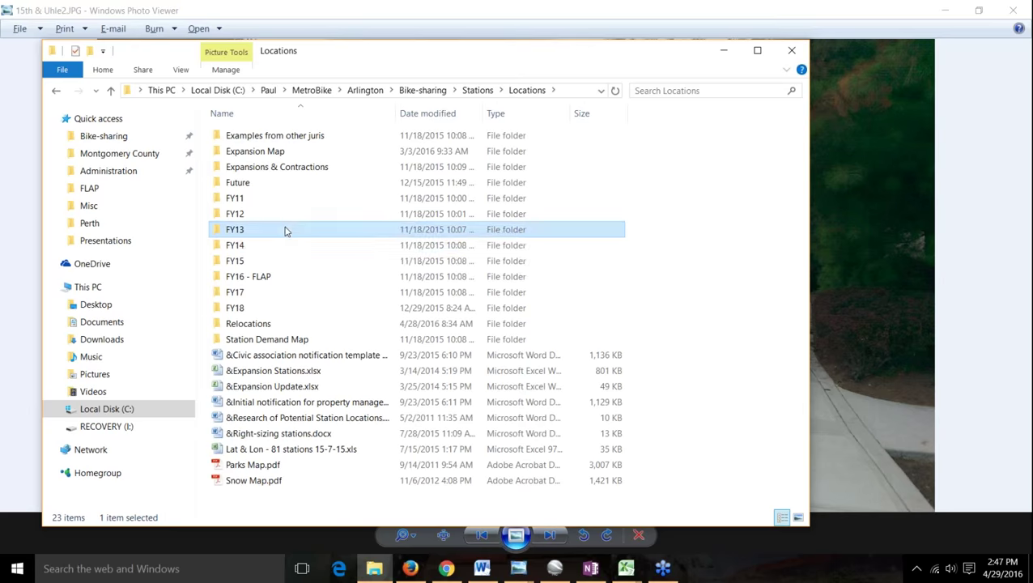
{"action": "double_click", "coordinate": [285, 231]}
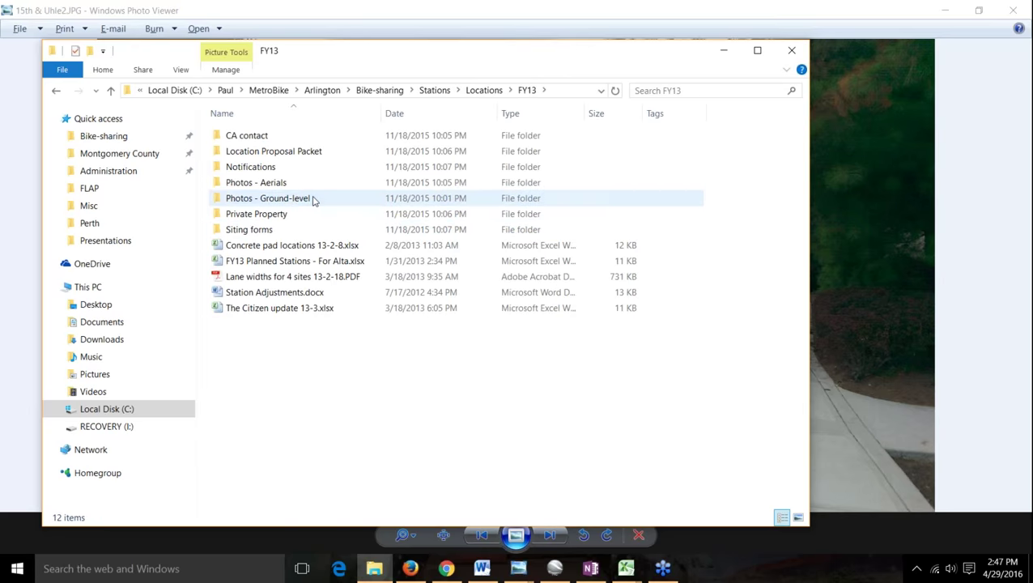
{"action": "double_click", "coordinate": [313, 200]}
{"action": "scroll", "coordinate": [348, 229], "scroll_direction": "down", "scroll_amount": 8}
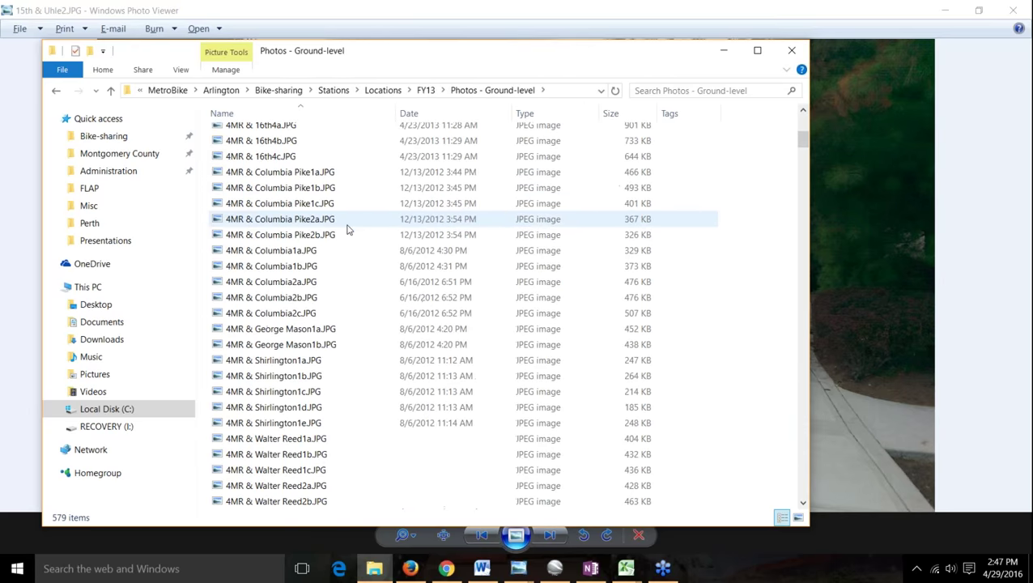
{"action": "scroll", "coordinate": [348, 230], "scroll_direction": "down", "scroll_amount": 20}
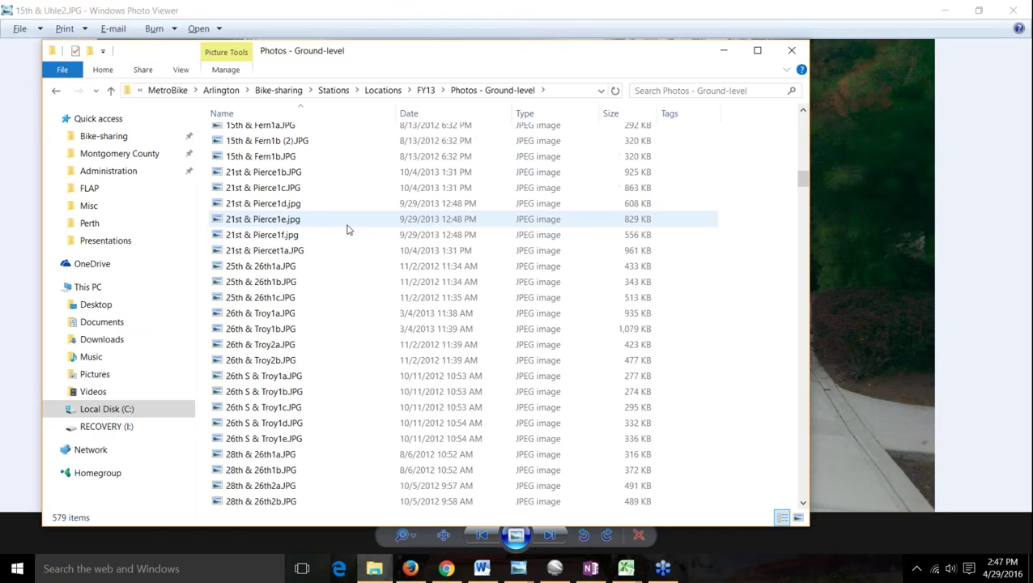